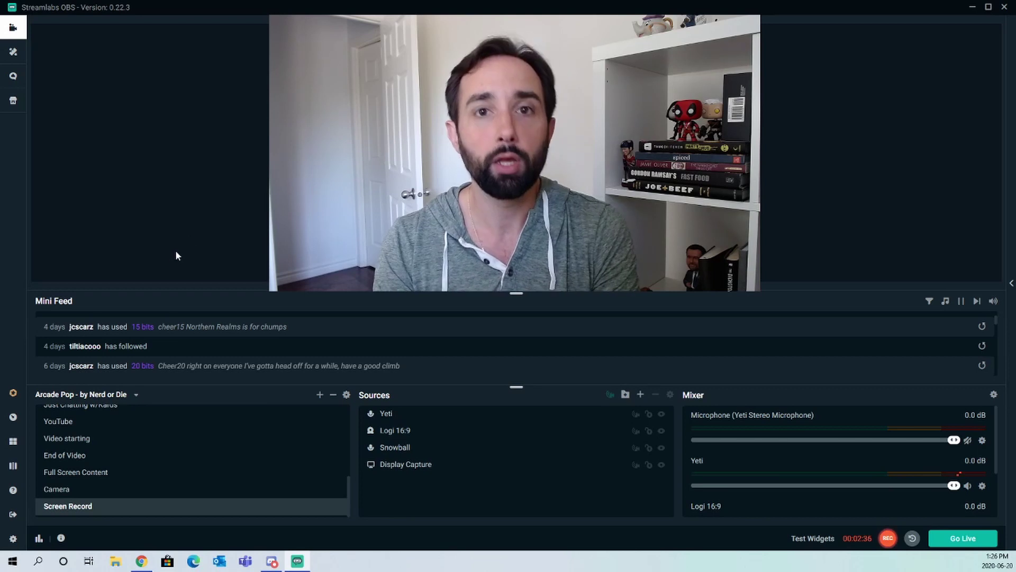
- Change the audio sample rate from 44.1khz to 48khz, with the Yeti Stereo Microphone as Mic/Auxiliary Device 1
left_click(14, 539)
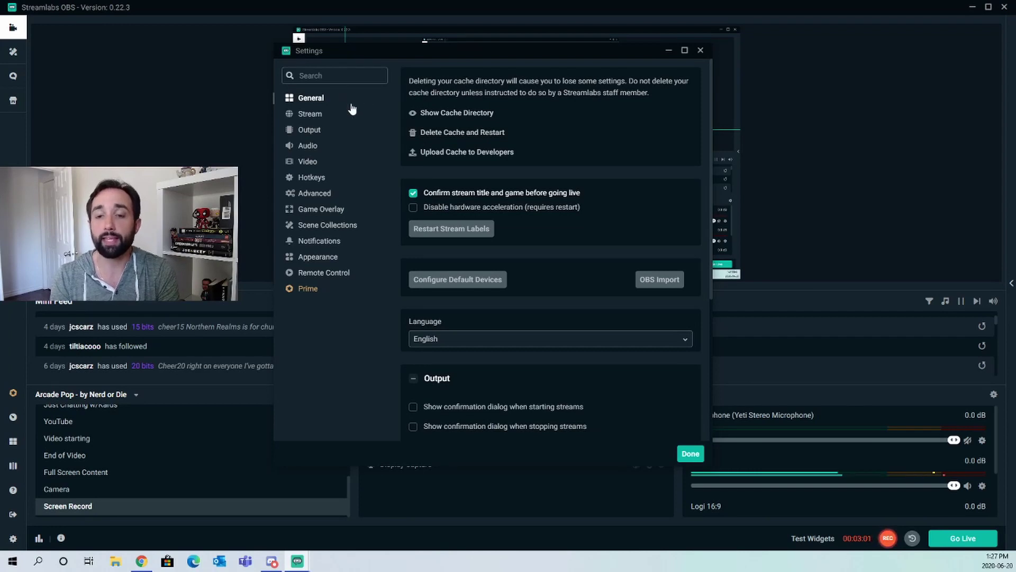
left_click(308, 146)
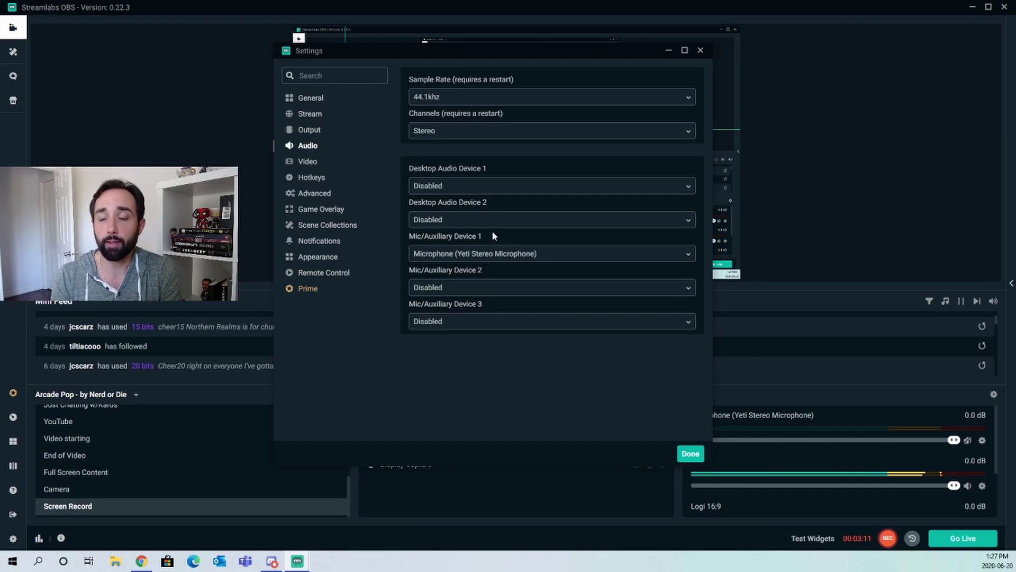
left_click(544, 256)
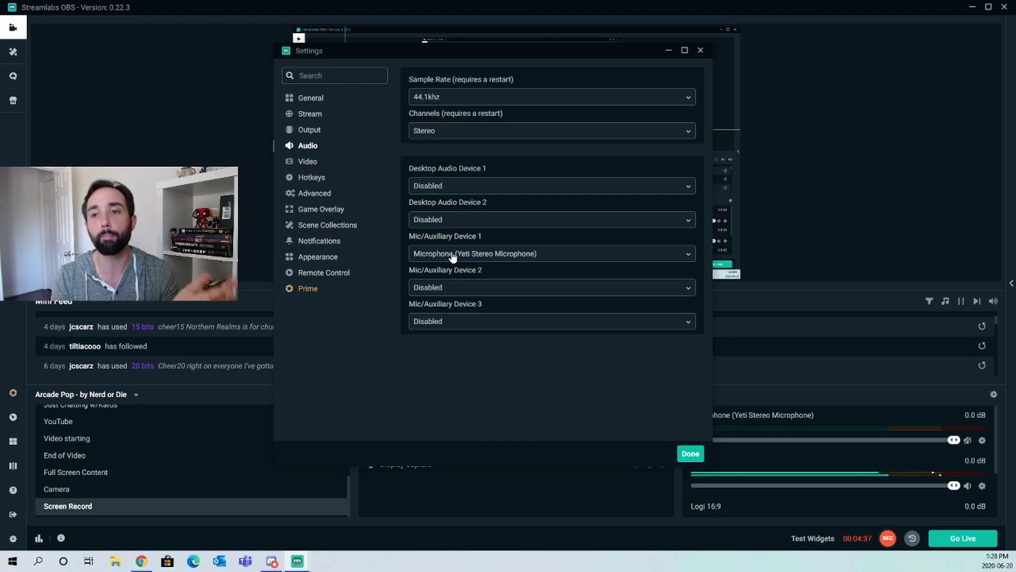
left_click(460, 98)
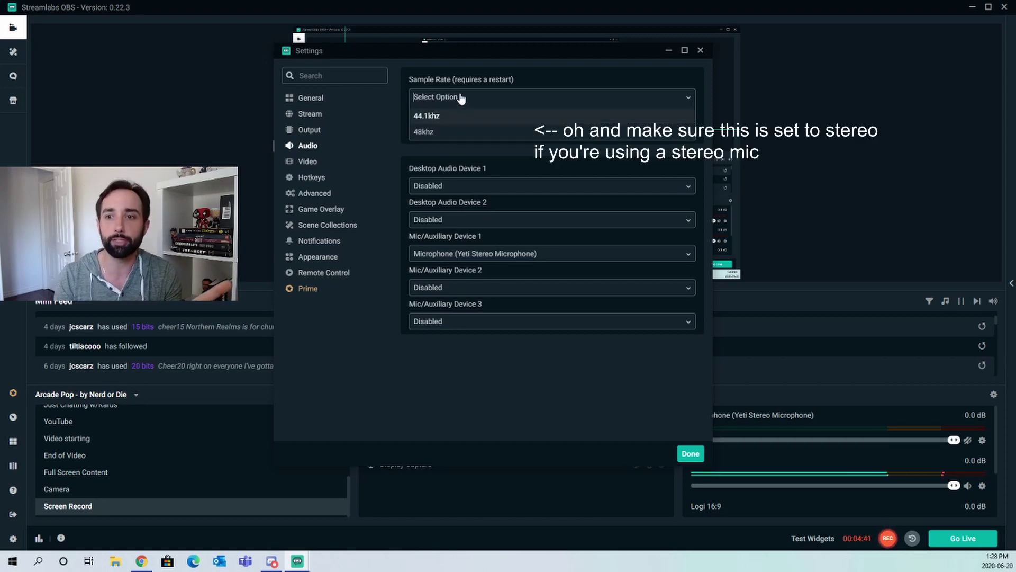
left_click(434, 134)
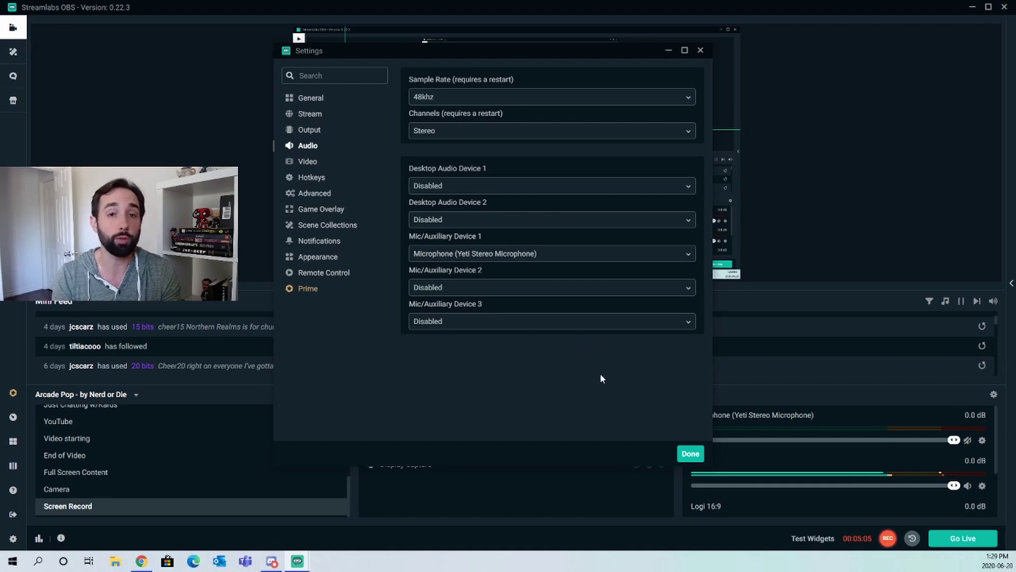
- Close the settings and deselect the Logi 16:9 source in the preview
left_click(690, 453)
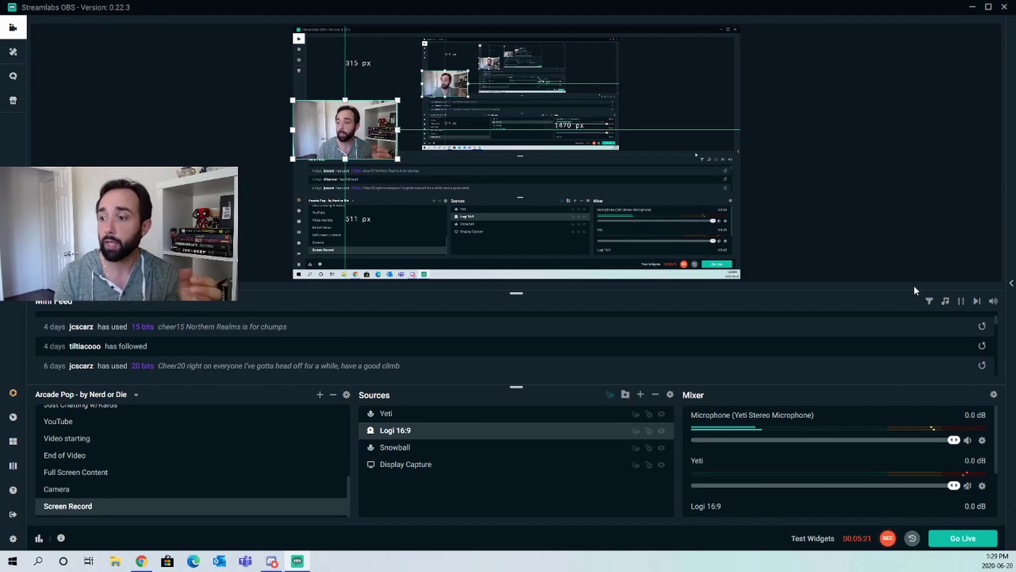
left_click(911, 162)
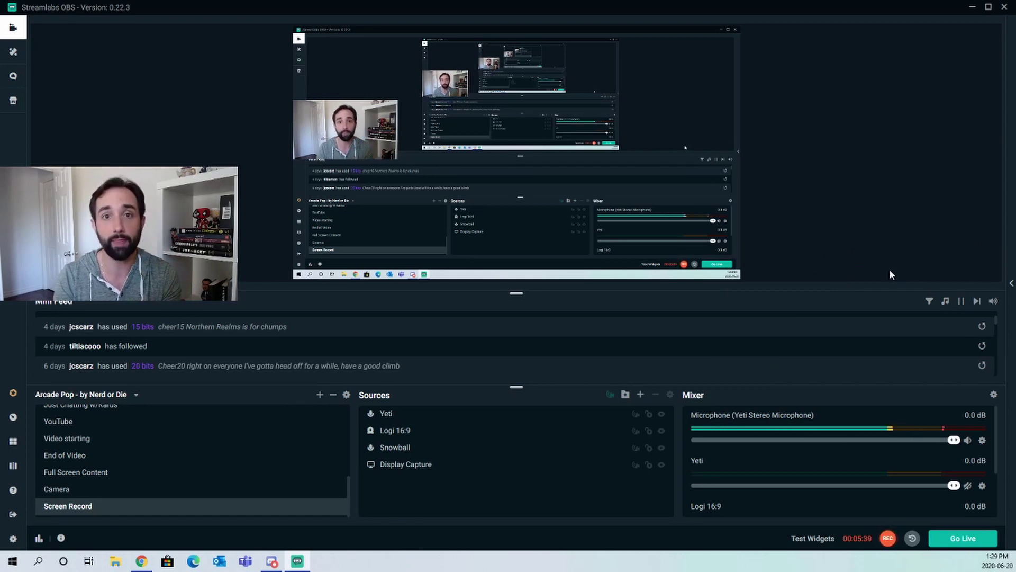
- Add a Noise Suppression filter to the Yeti Stereo Microphone's audio filters
right_click(889, 274)
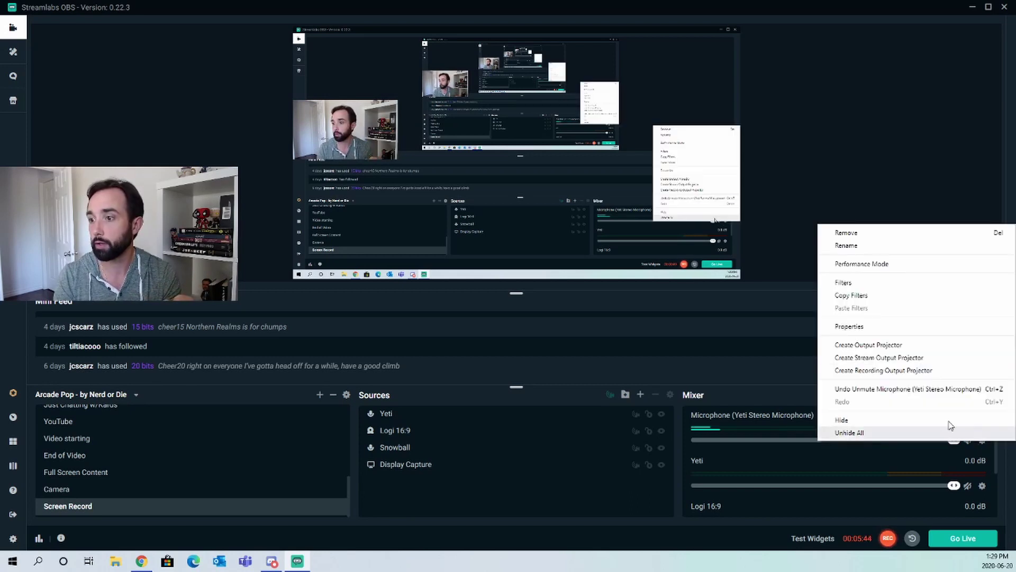
left_click(855, 282)
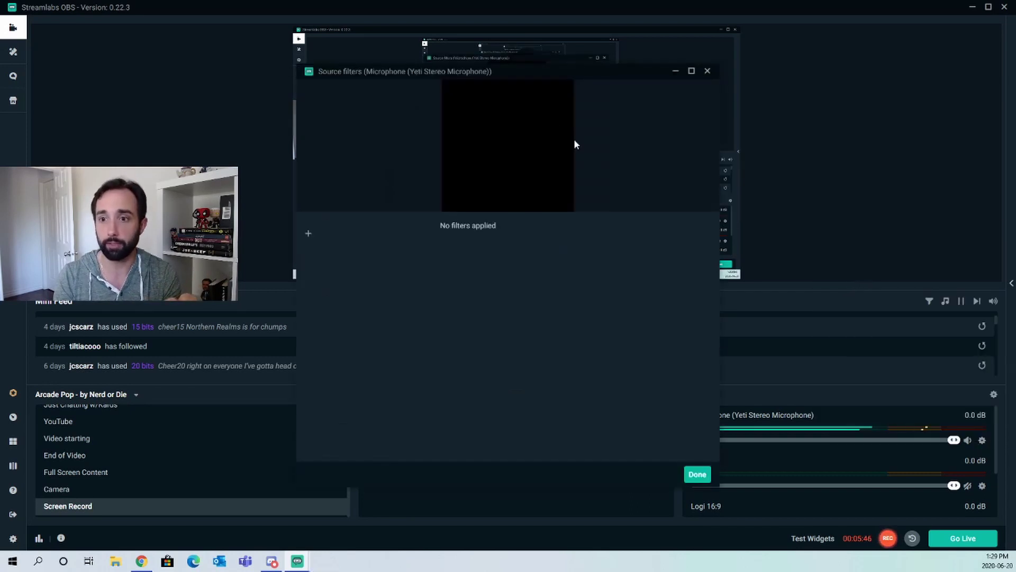
left_click_drag(510, 69, 363, 68)
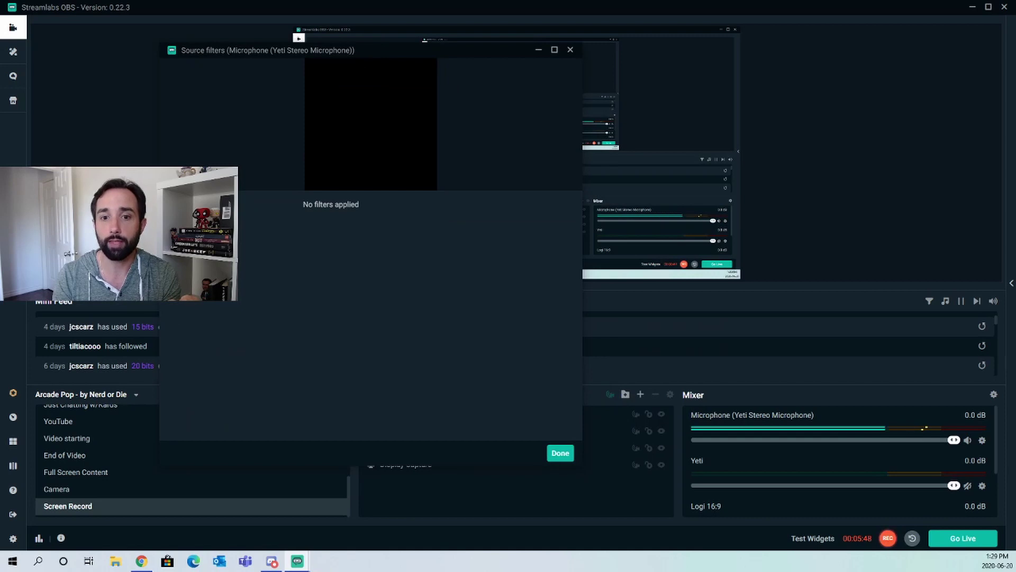
left_click(429, 217)
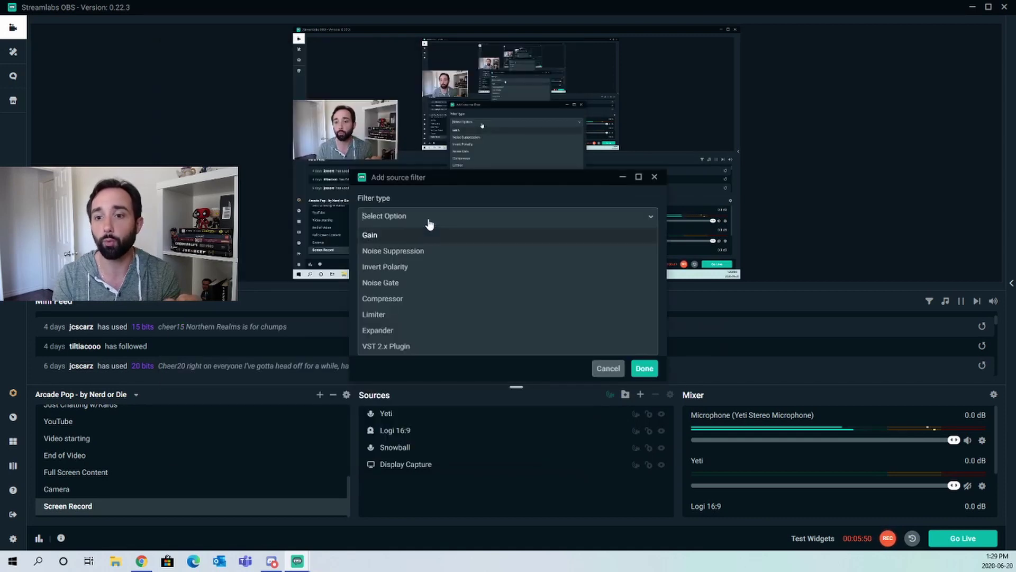
left_click(418, 252)
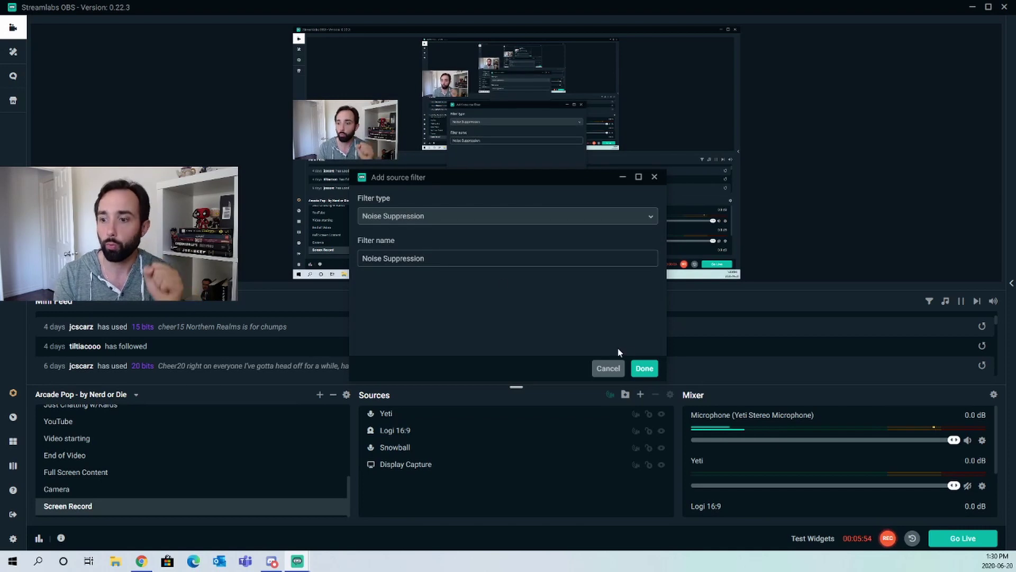
left_click(643, 368)
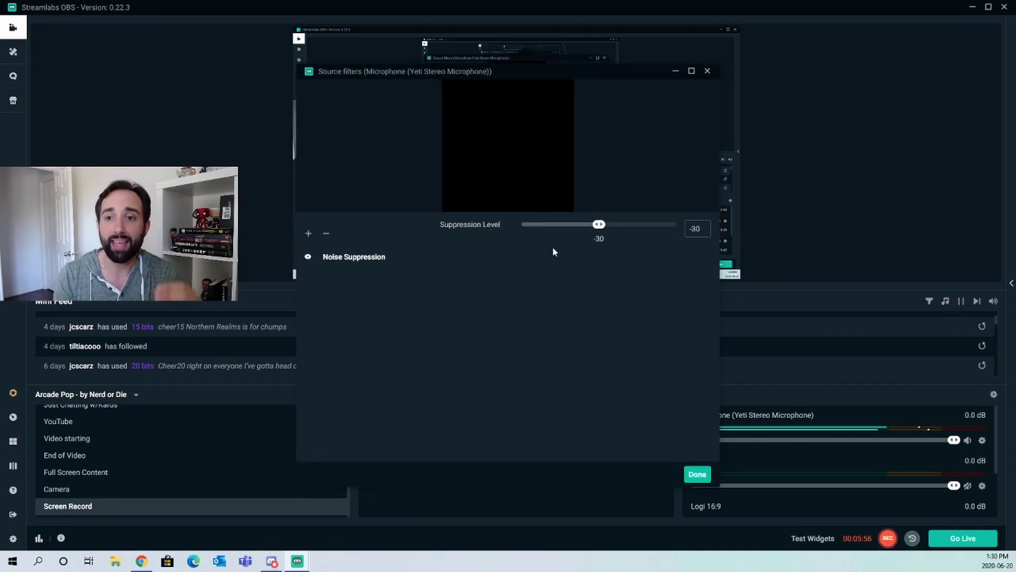
left_click_drag(565, 69, 517, 68)
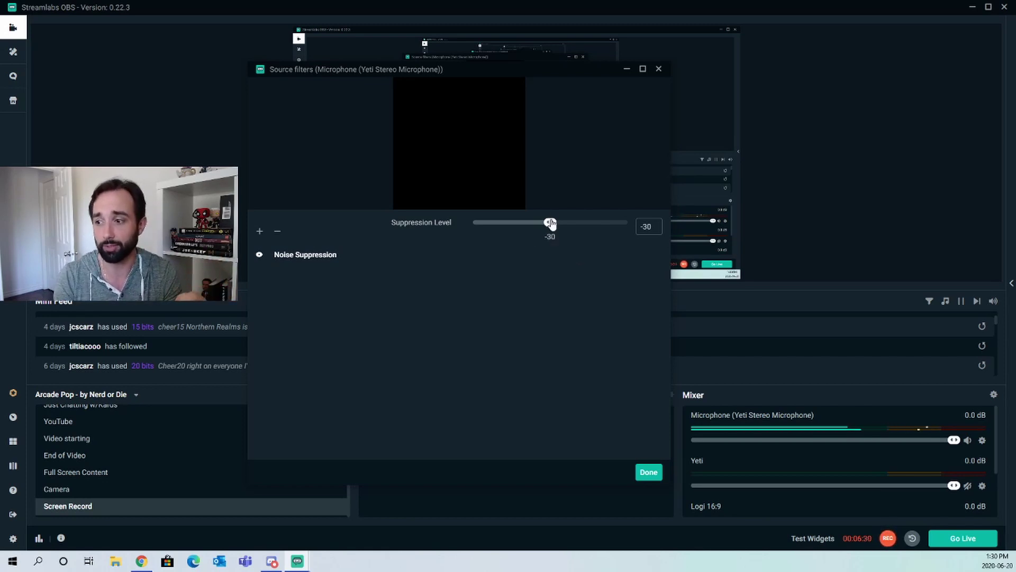
- Set the Noise Suppression level from -30 to -5
left_click_drag(551, 224, 628, 225)
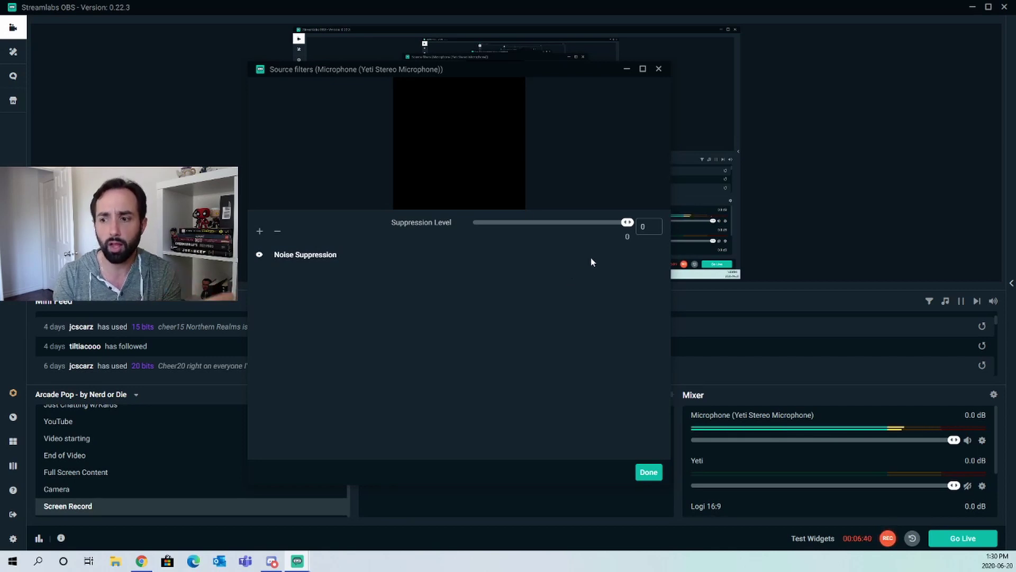
mouse_move(628, 226)
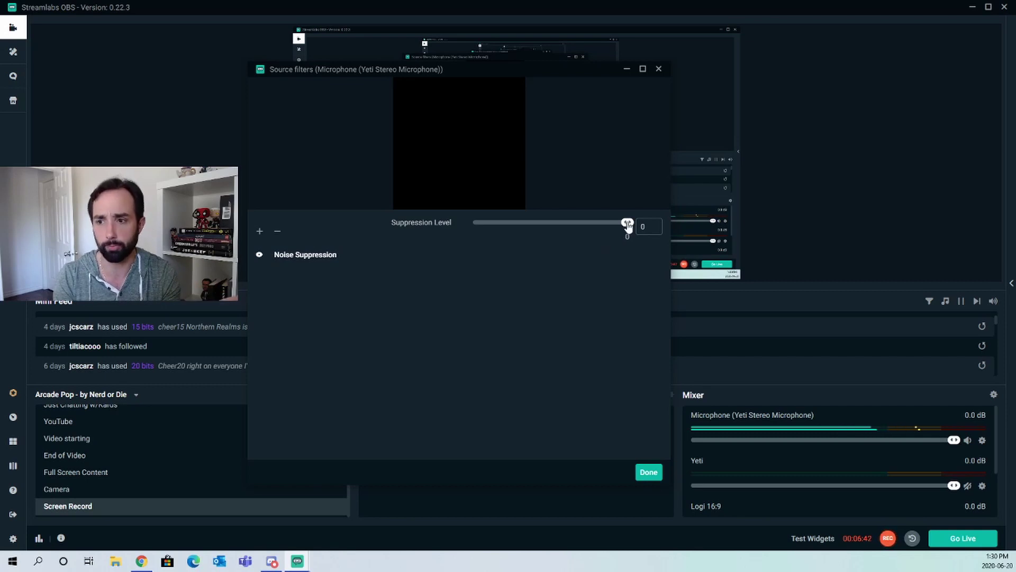
left_click_drag(628, 226, 616, 225)
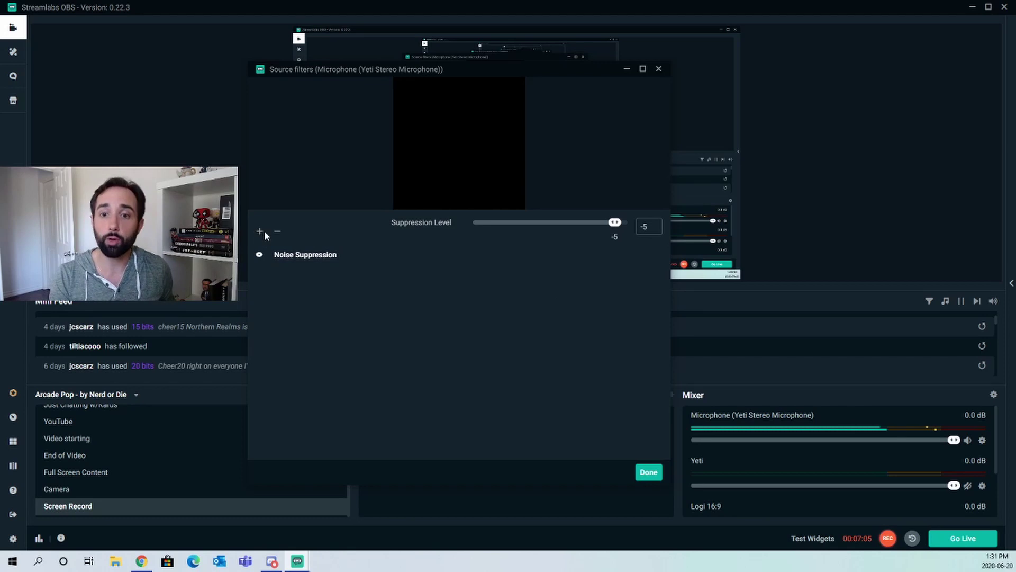
- Add a Noise Gate filter to the Yeti microphone
left_click(264, 232)
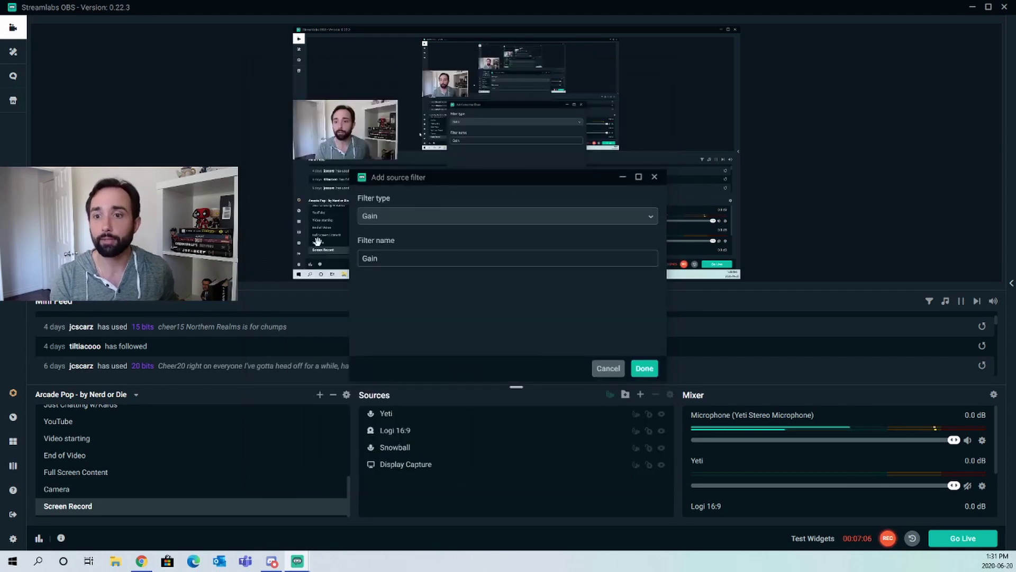
left_click(401, 217)
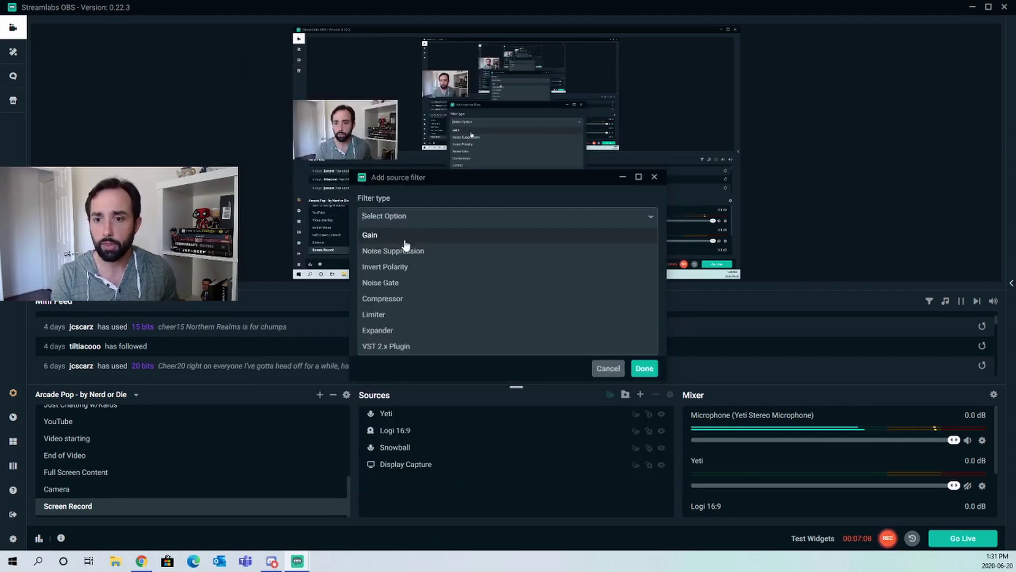
left_click(397, 283)
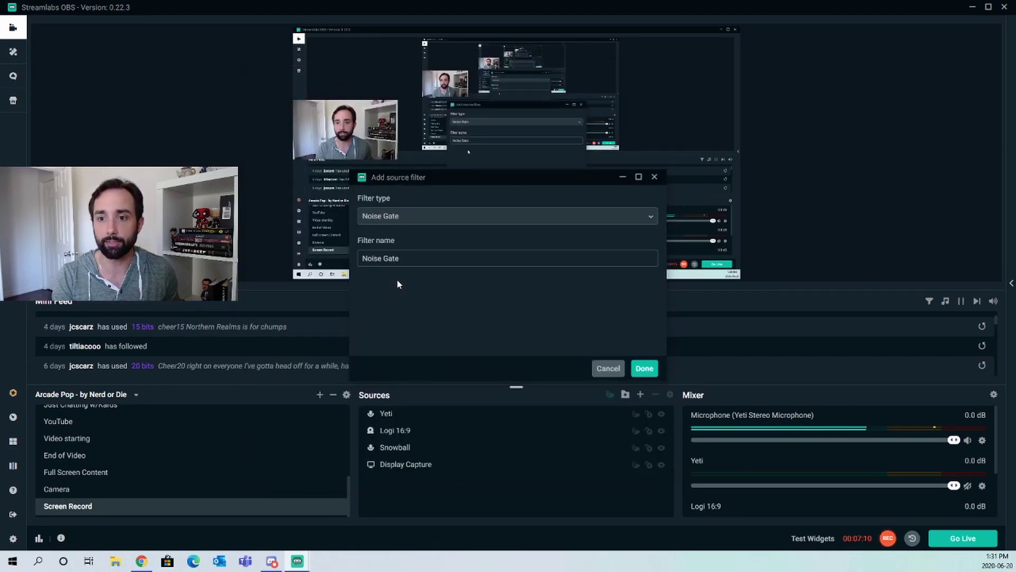
left_click(644, 369)
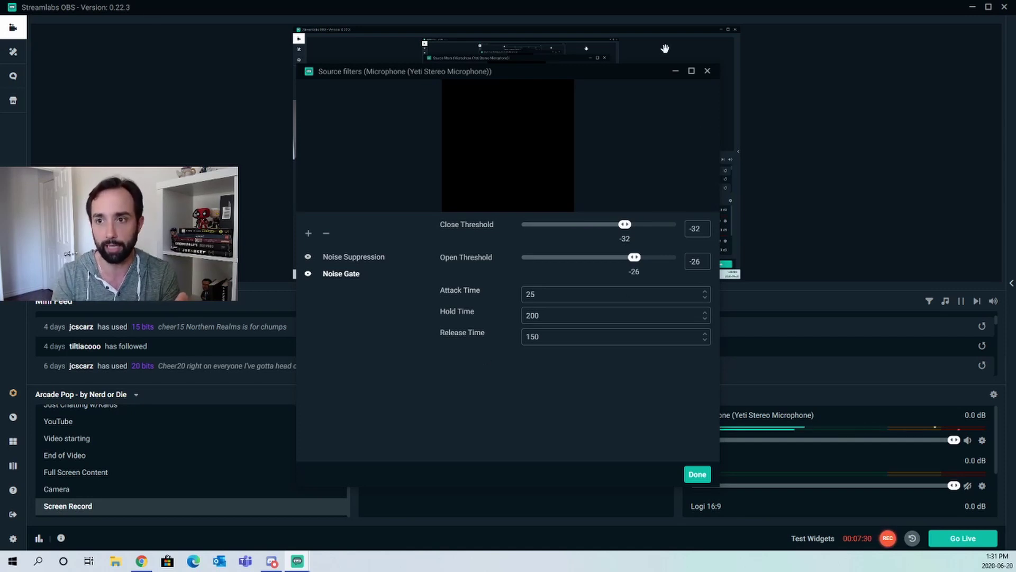
- Adjust the Noise Gate open threshold to around -22 dB, keeping the close threshold at -32
left_click_drag(594, 73, 559, 77)
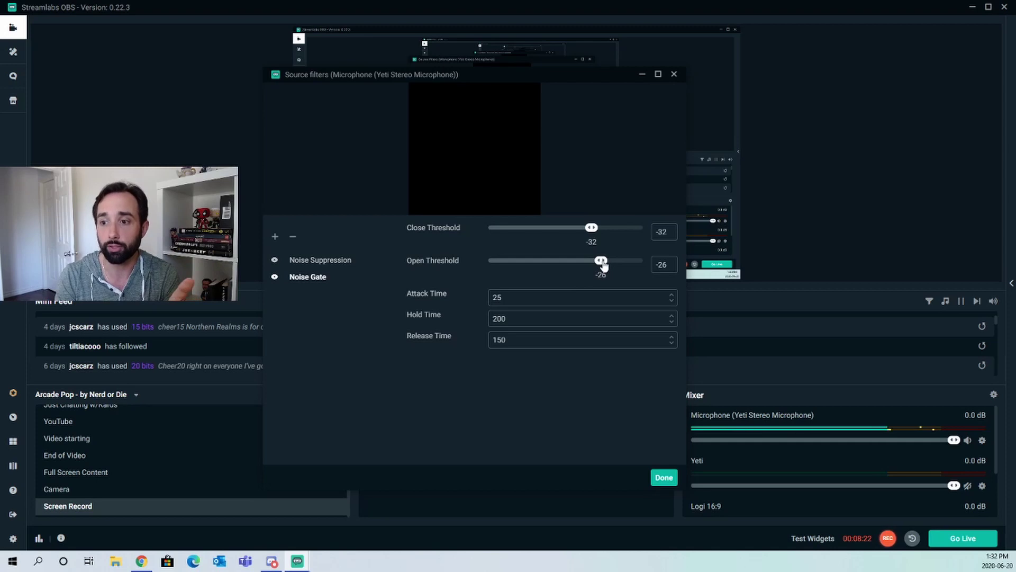
left_click_drag(603, 265, 609, 266)
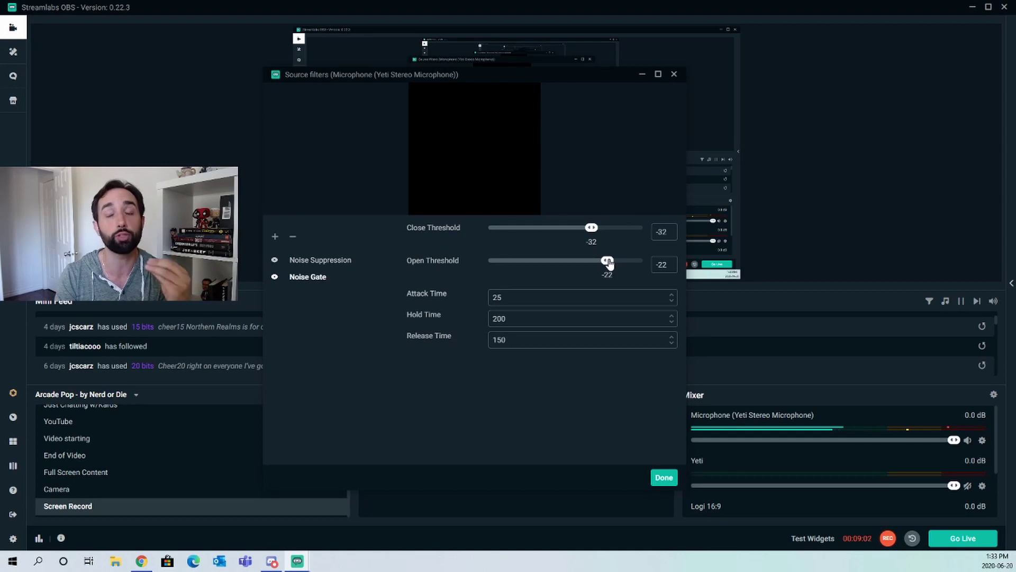
left_click_drag(609, 263, 596, 265)
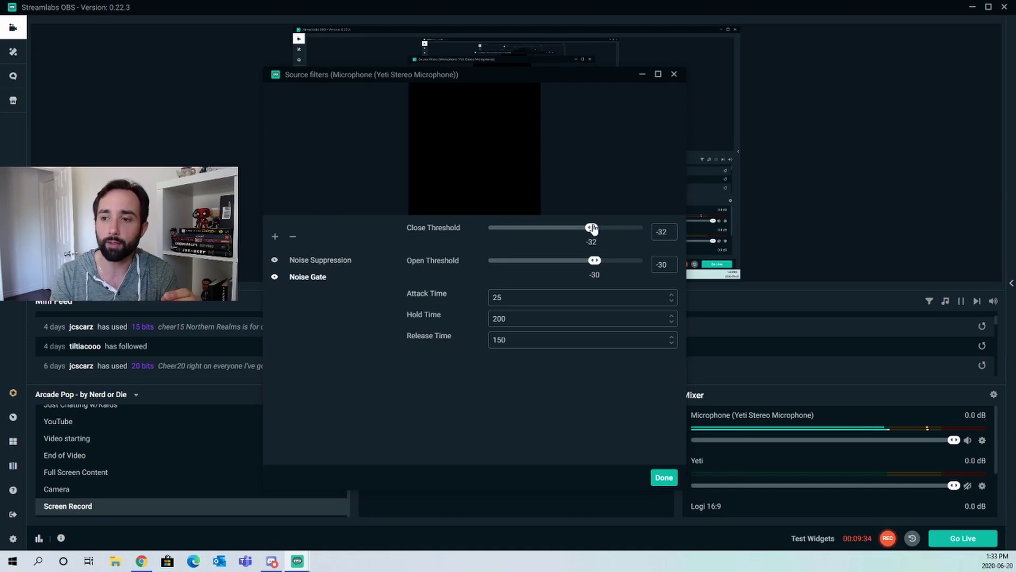
- Lower the Noise Gate close threshold to -40 dB, with the open threshold at -30
left_click_drag(592, 228, 578, 229)
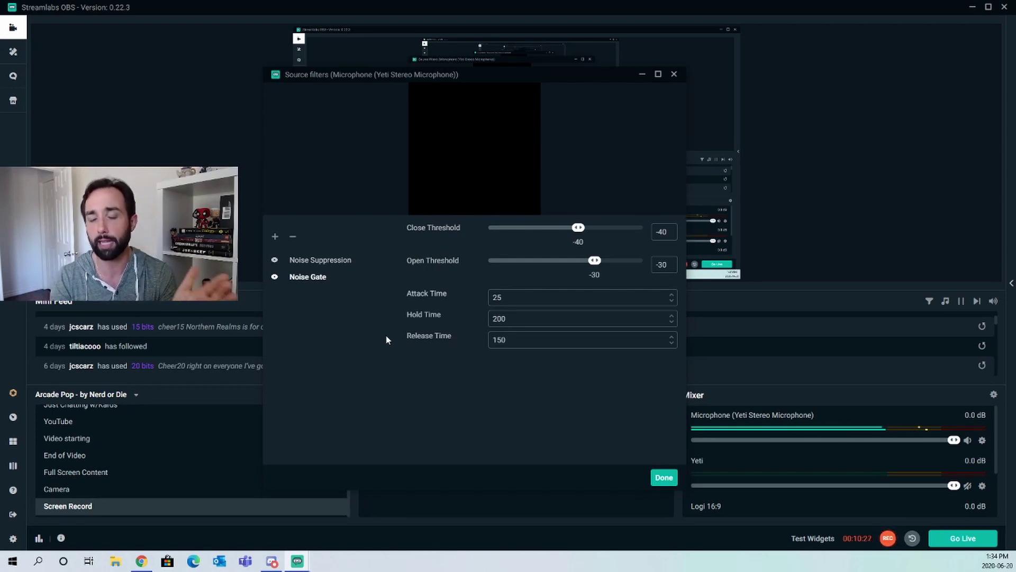
- Add a Compressor filter to the Yeti mic at defaults Ratio 10, Threshold -18, Attack 6, Release 60
left_click(274, 236)
left_click(443, 222)
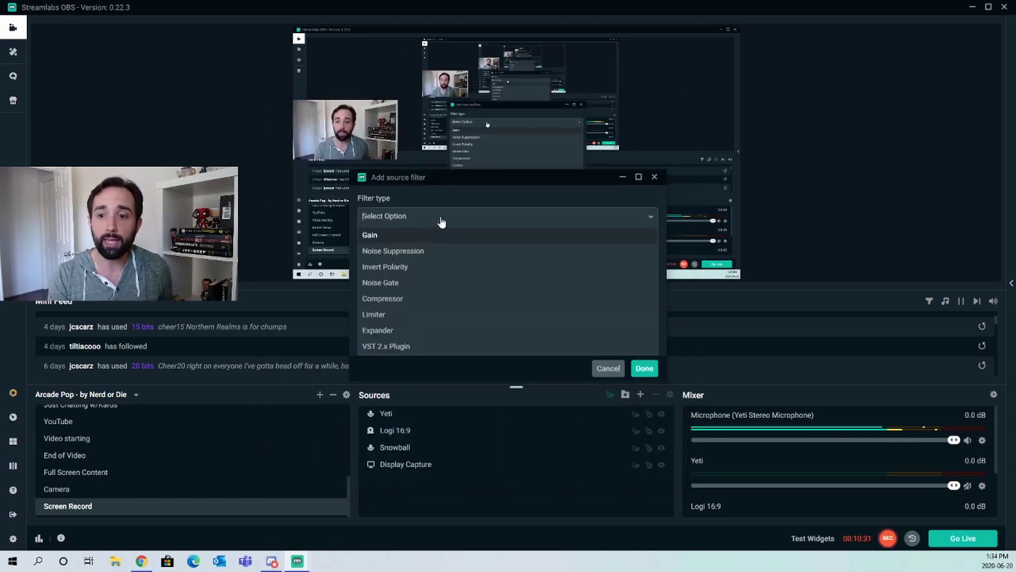
left_click(402, 299)
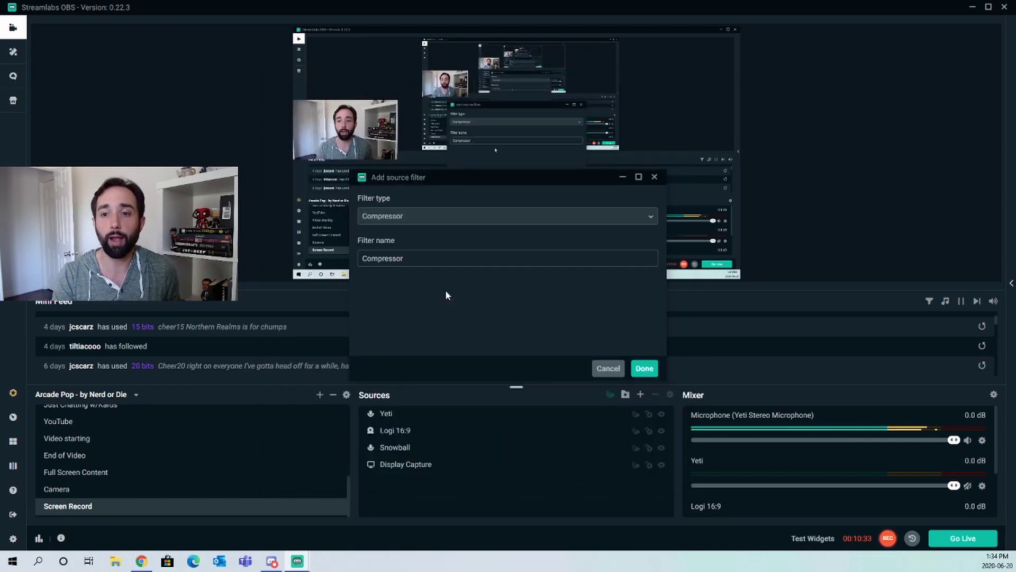
left_click(640, 369)
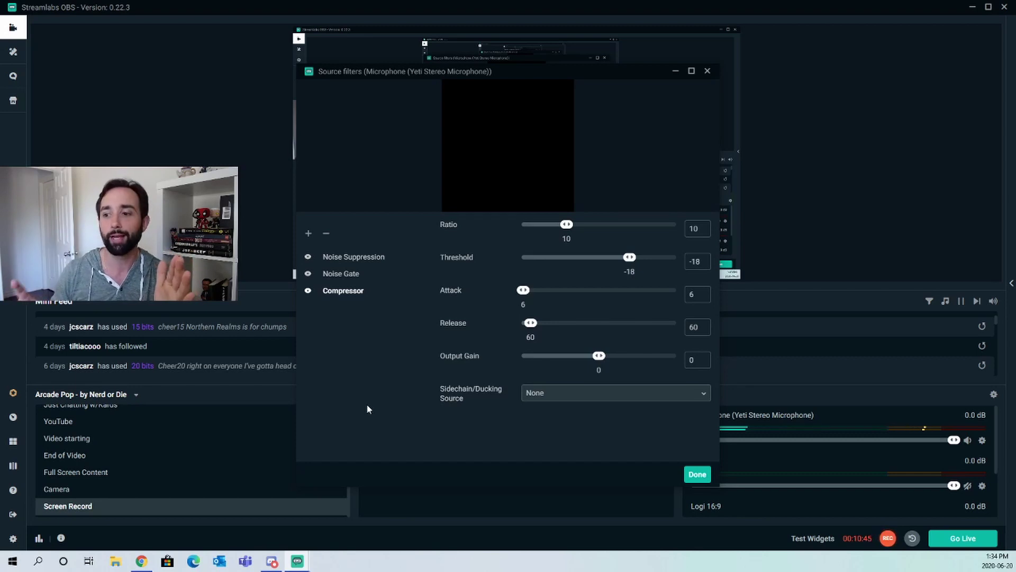
- Lower the Compressor ratio from 10 to 5
left_click_drag(488, 74, 459, 74)
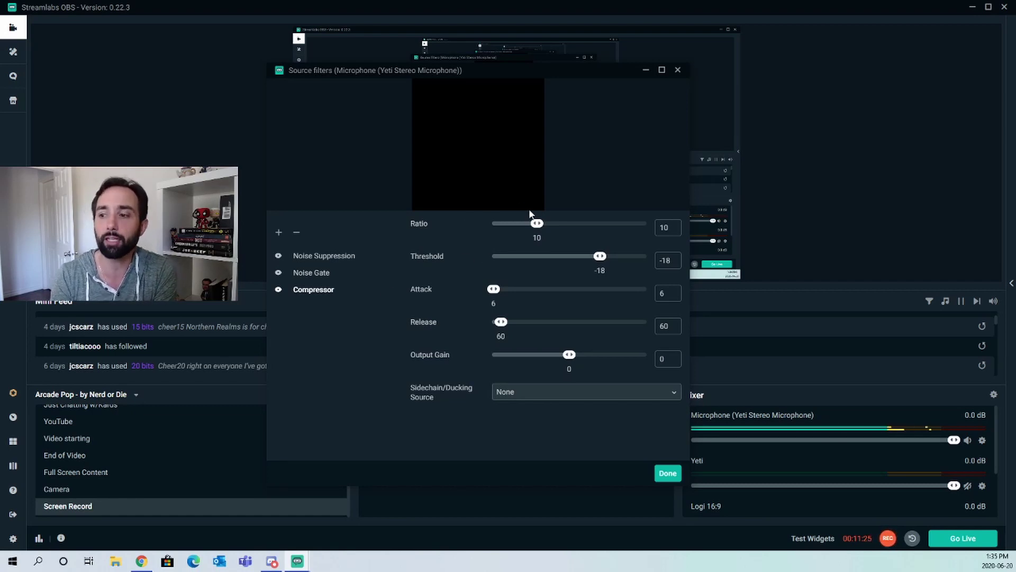
left_click_drag(538, 226, 511, 227)
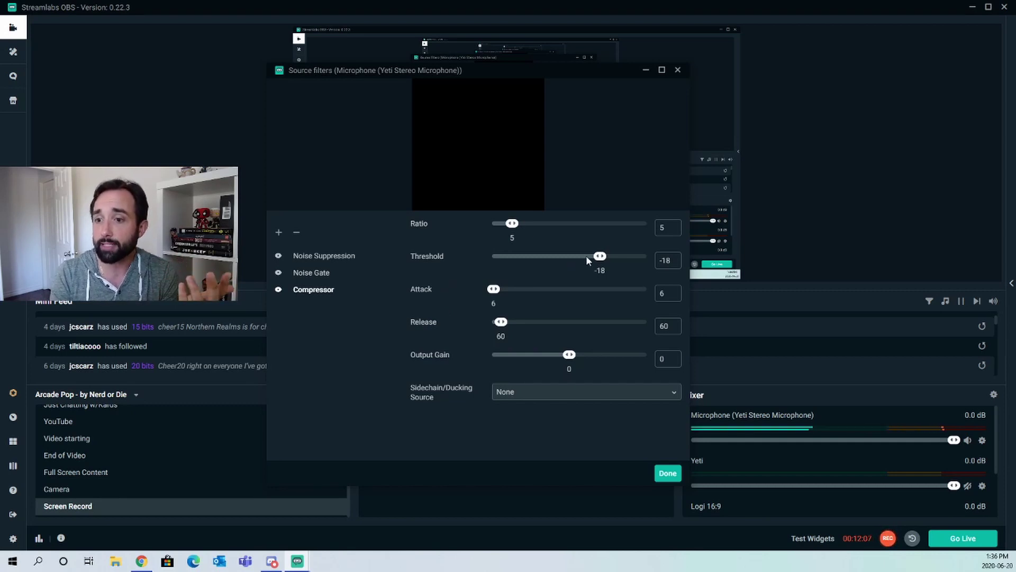
- Set the Compressor threshold to -15.1 dB and raise the output gain to 2.9 dB
mouse_move(601, 262)
left_mouse_down()
mouse_move(629, 263)
mouse_move(500, 264)
mouse_move(669, 259)
mouse_move(596, 259)
mouse_move(612, 257)
left_mouse_up()
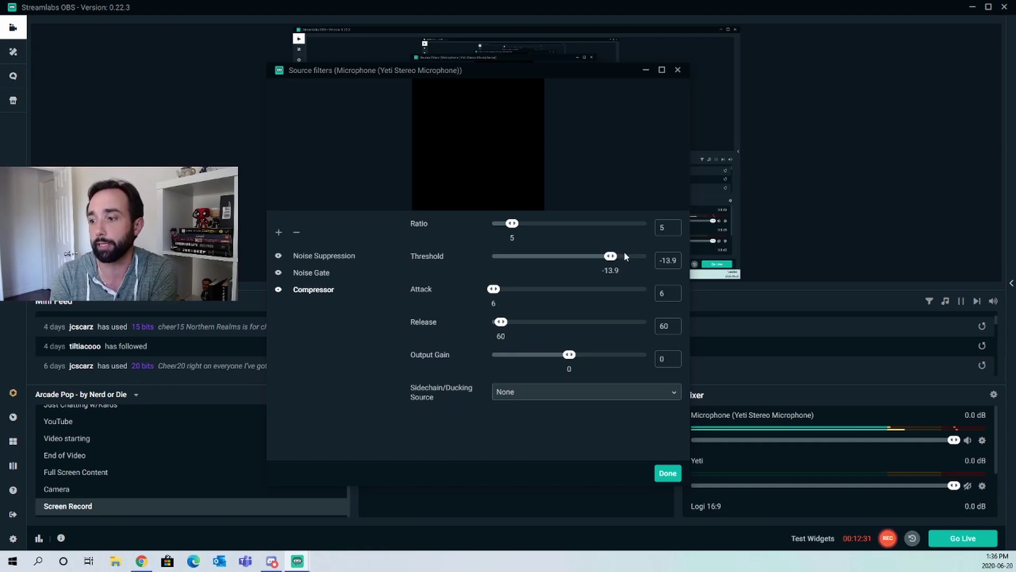
left_click_drag(611, 257, 610, 260)
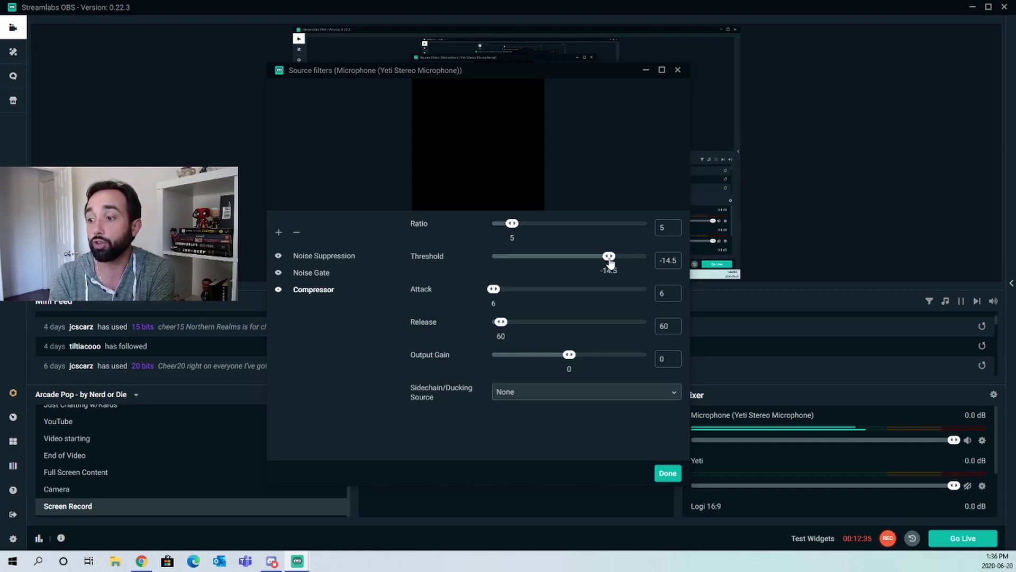
left_click_drag(611, 263, 608, 262)
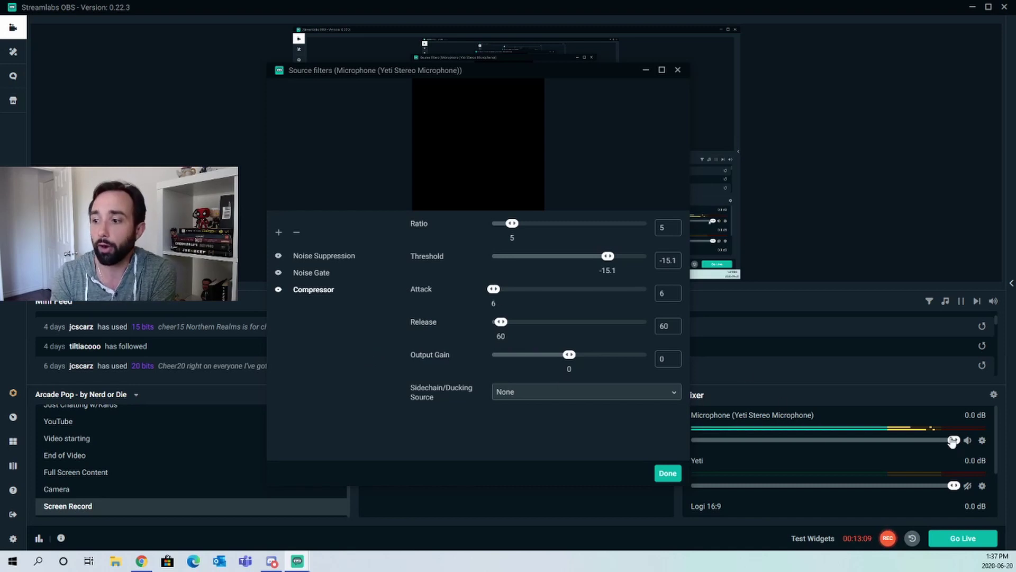
left_click_drag(569, 355, 577, 357)
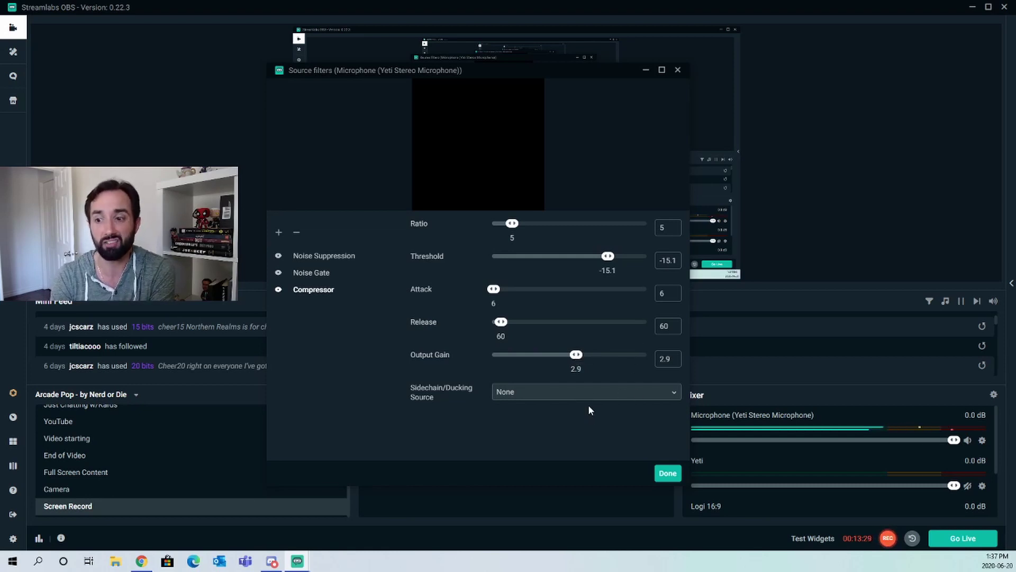
- Fine-tune the Compressor to threshold -18.8 dB and output gain 3.2 dB
left_click_drag(582, 358, 580, 356)
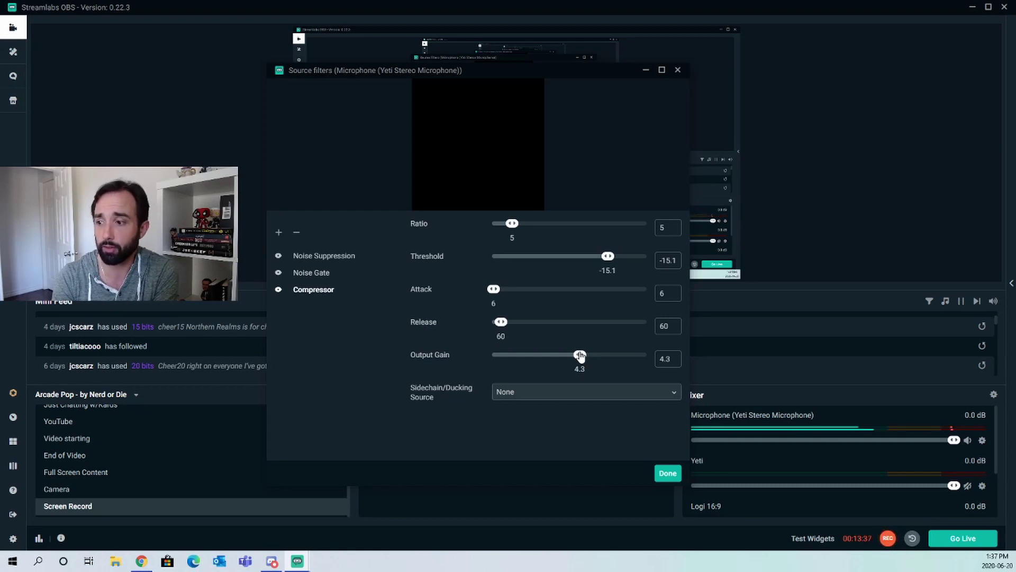
left_click_drag(581, 356, 579, 358)
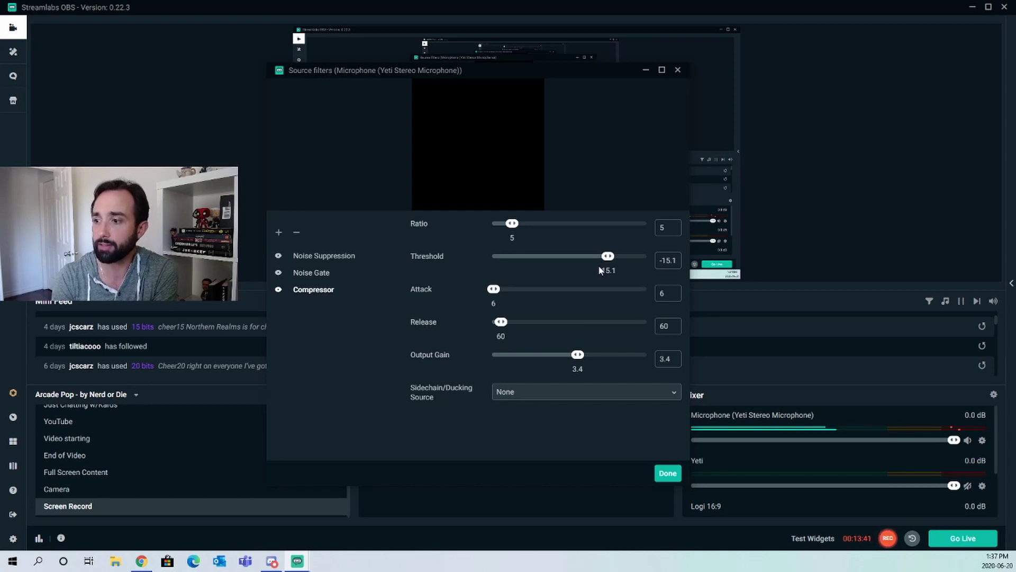
left_click_drag(606, 259, 604, 260)
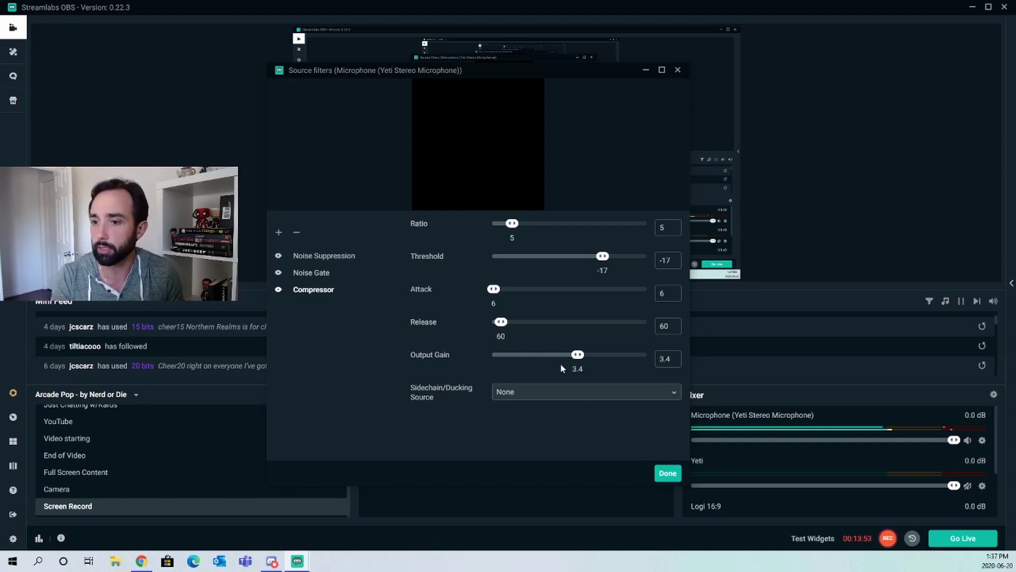
left_click_drag(578, 355, 578, 361)
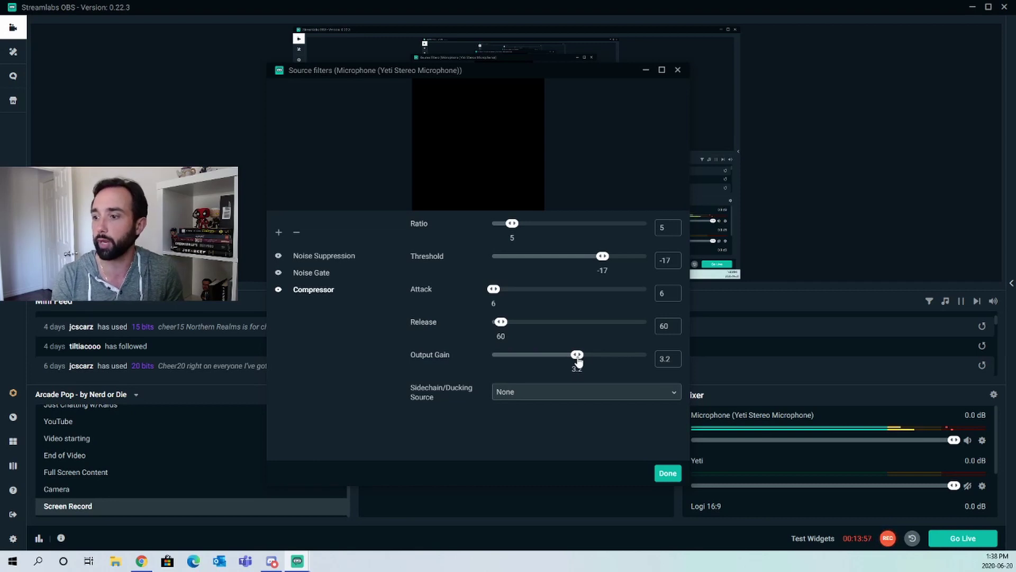
left_click_drag(603, 258, 599, 258)
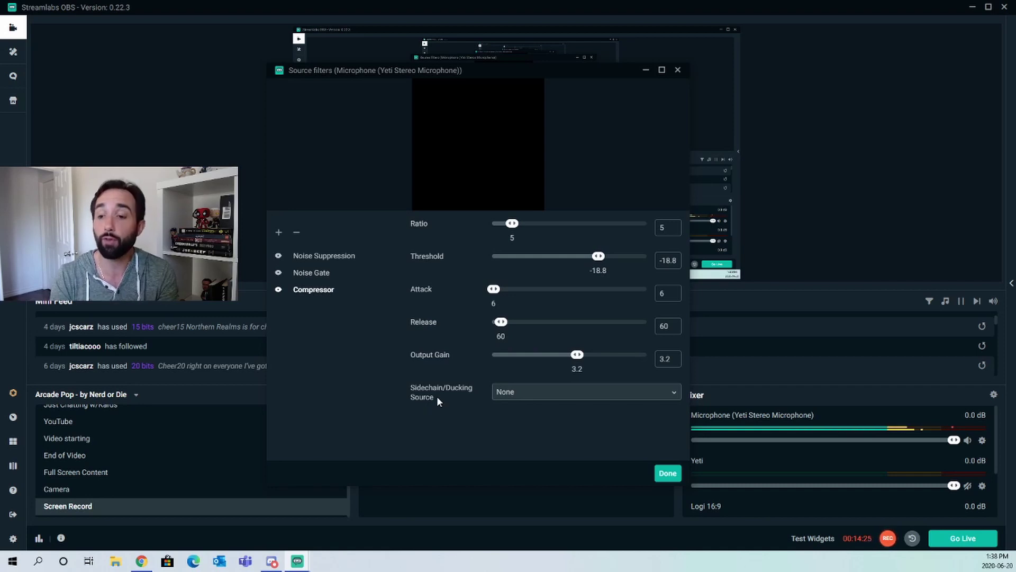
- Leave the Compressor's Sidechain/Ducking Source set to None
left_click(530, 392)
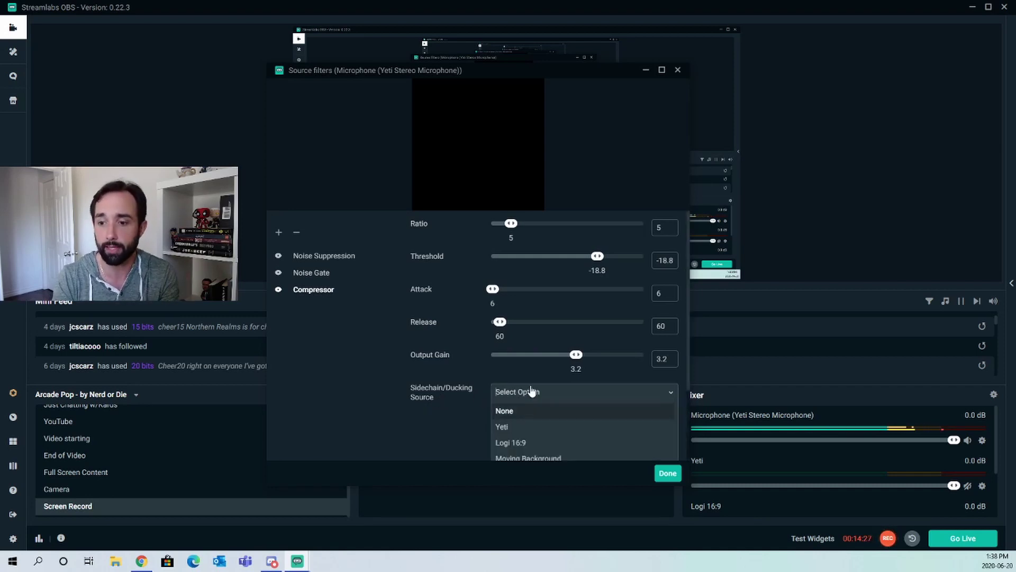
scroll(526, 410, "down", 5)
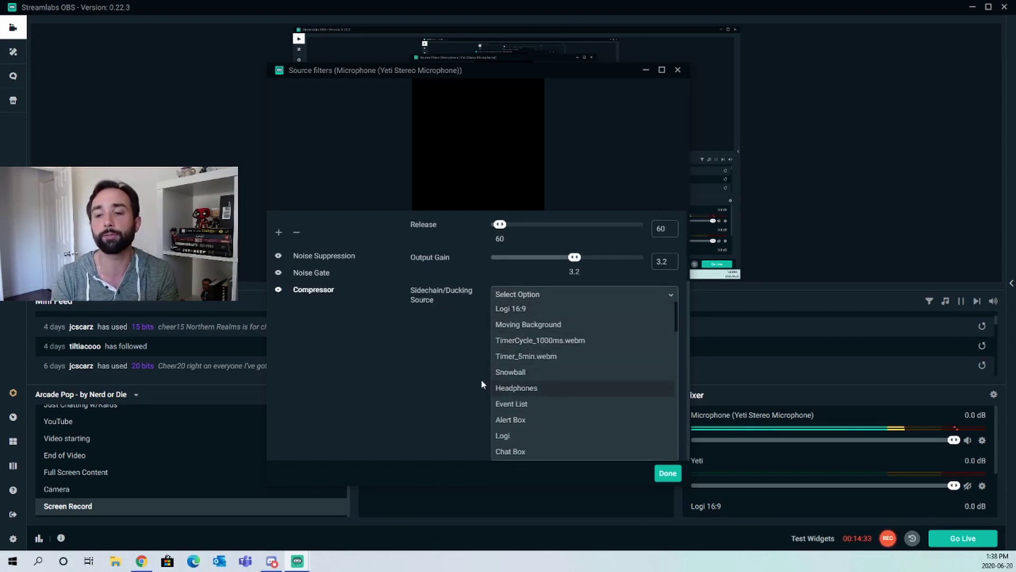
left_click(431, 377)
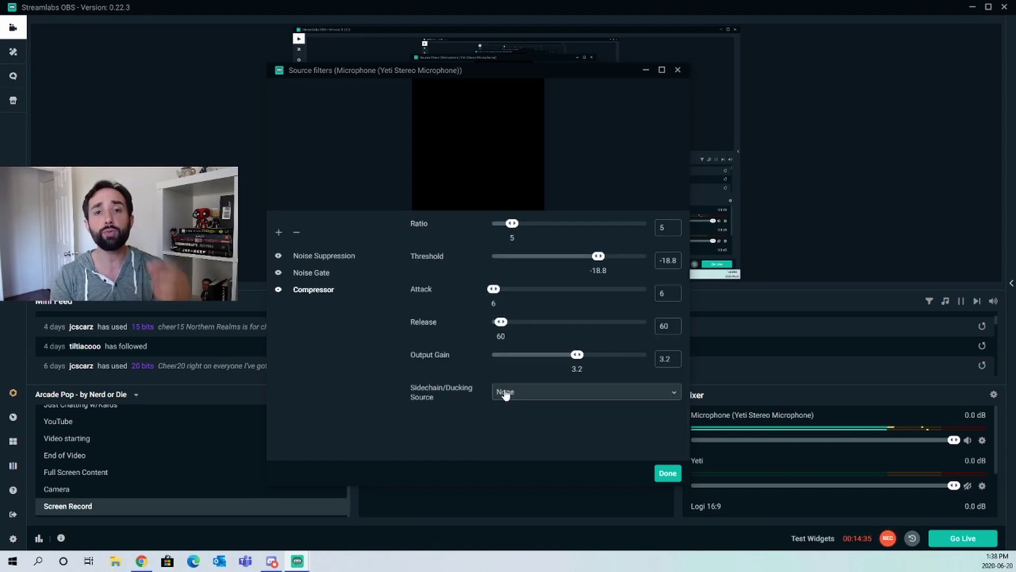